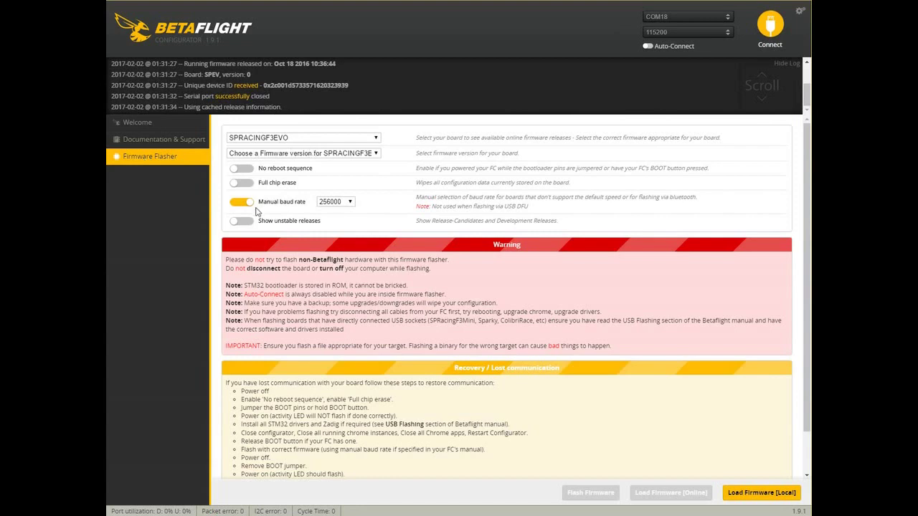
# Step: Load the online 3.1.1 stable firmware for SPRACINGF3EVO and flash it to the flight controller
pyautogui.click(254, 154)
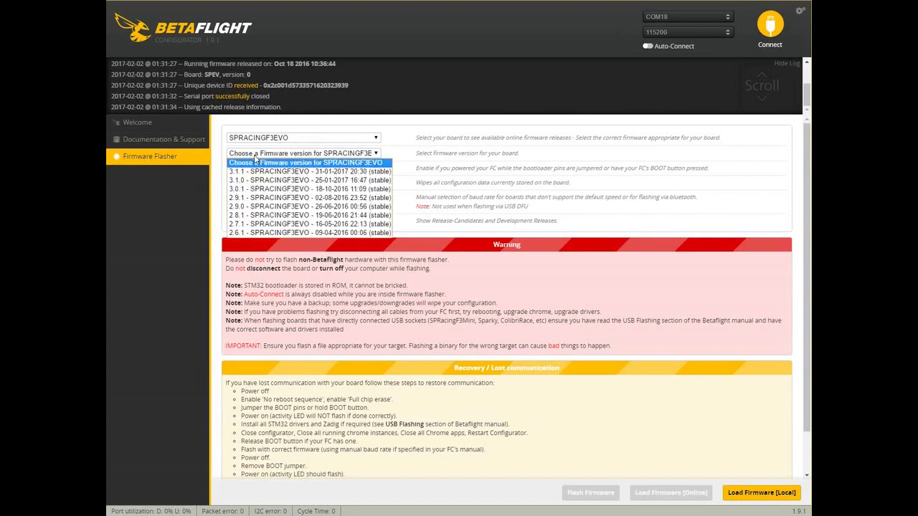
pyautogui.click(260, 169)
pyautogui.click(664, 493)
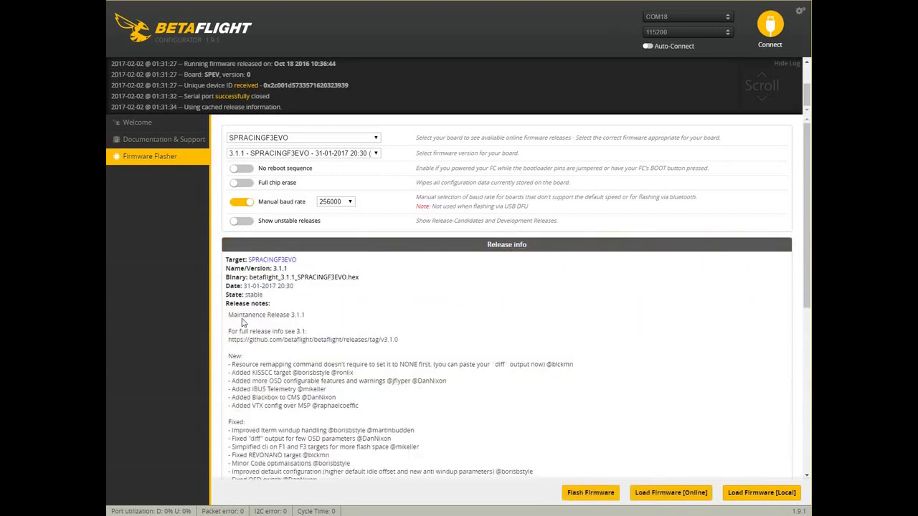
pyautogui.scroll(-3, 355, 335)
pyautogui.scroll(-5, 359, 337)
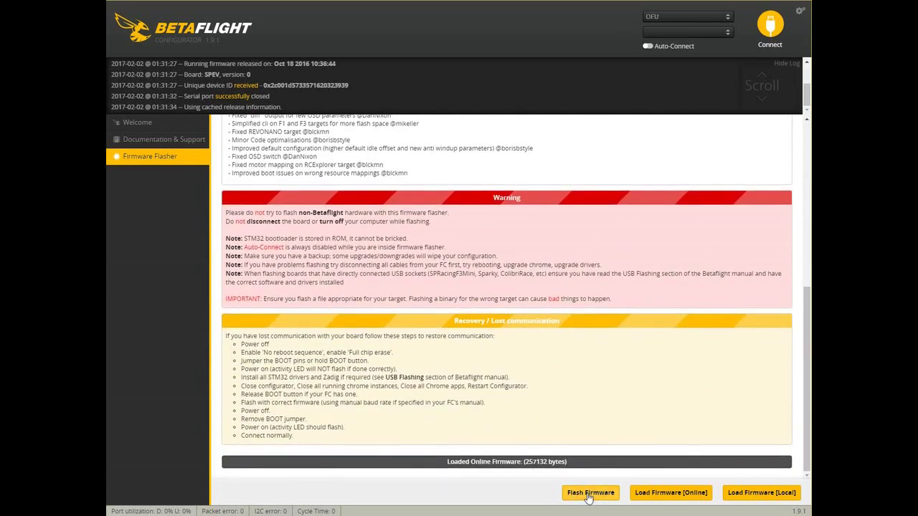
pyautogui.click(587, 493)
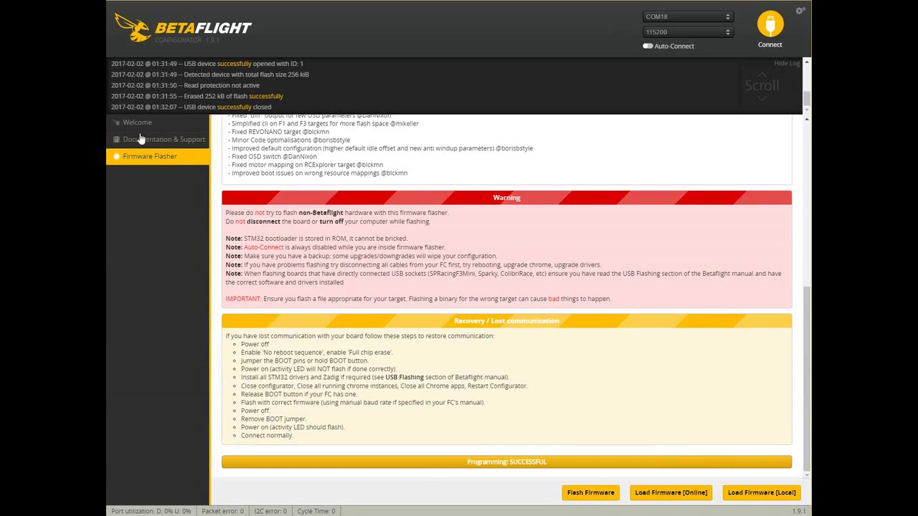
# Step: Connect to the flight controller on COM18 at 115200 and calibrate its accelerometer
pyautogui.click(142, 125)
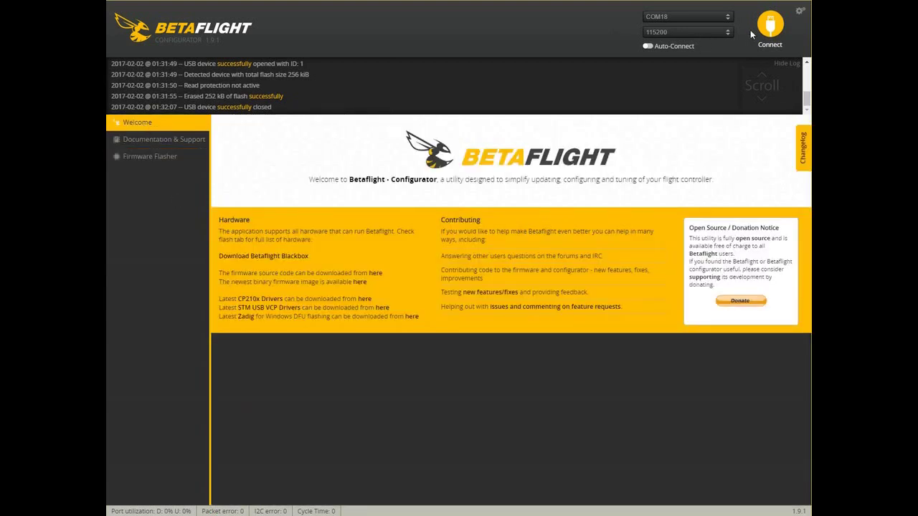
pyautogui.click(770, 26)
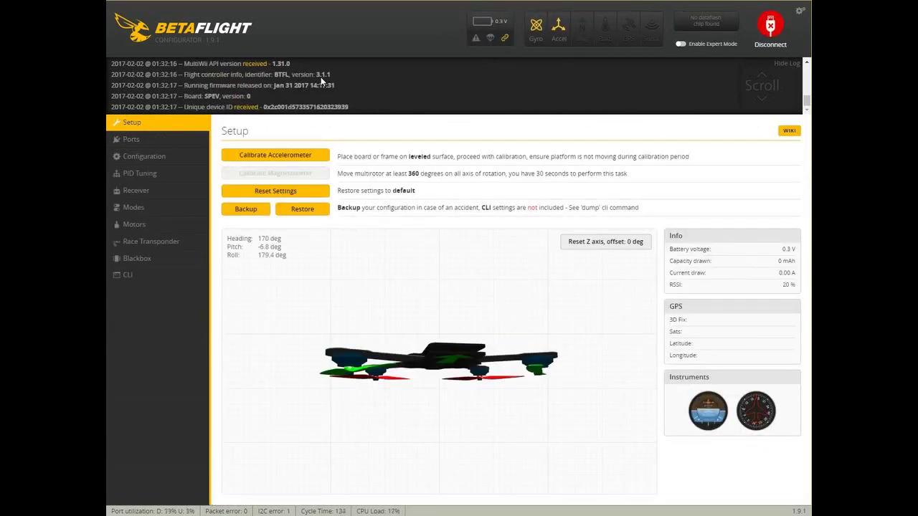
pyautogui.click(265, 157)
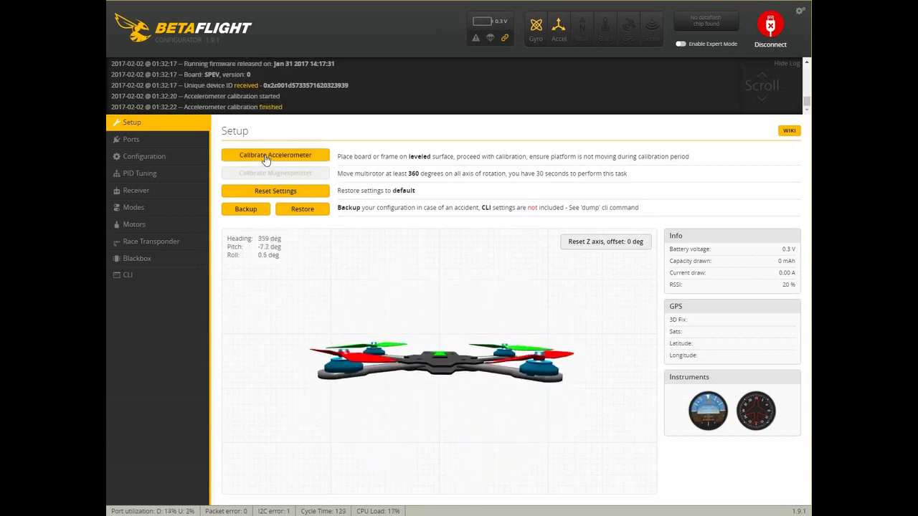
# Step: Enable MSP on UART1 and Serial RX on UART2, then save the port settings and reboot
pyautogui.click(159, 142)
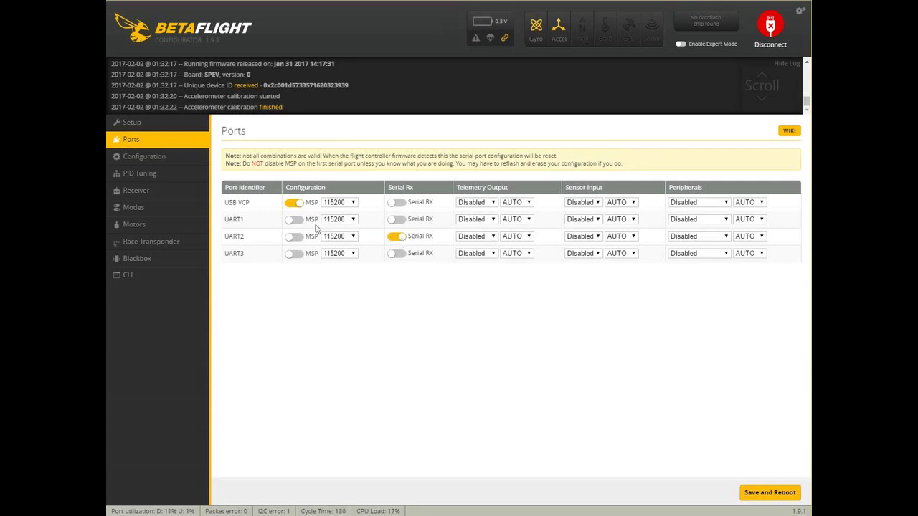
pyautogui.click(295, 222)
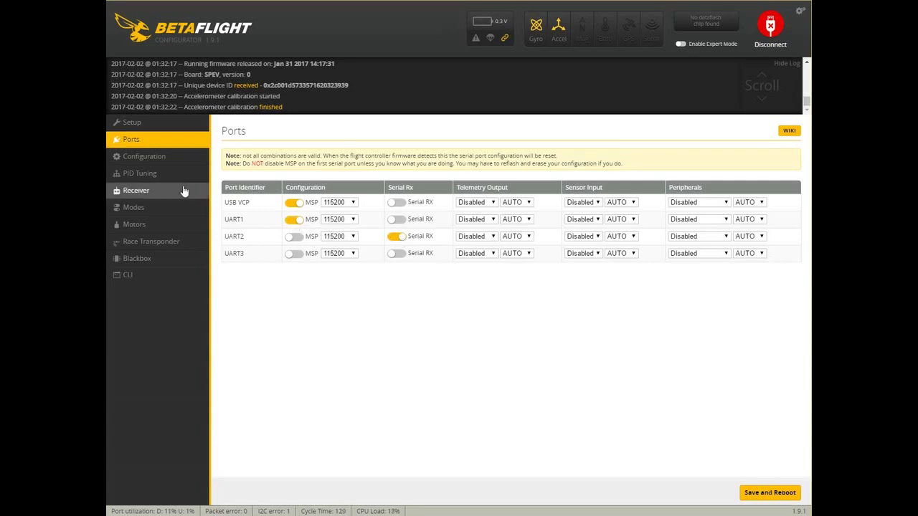
pyautogui.click(157, 160)
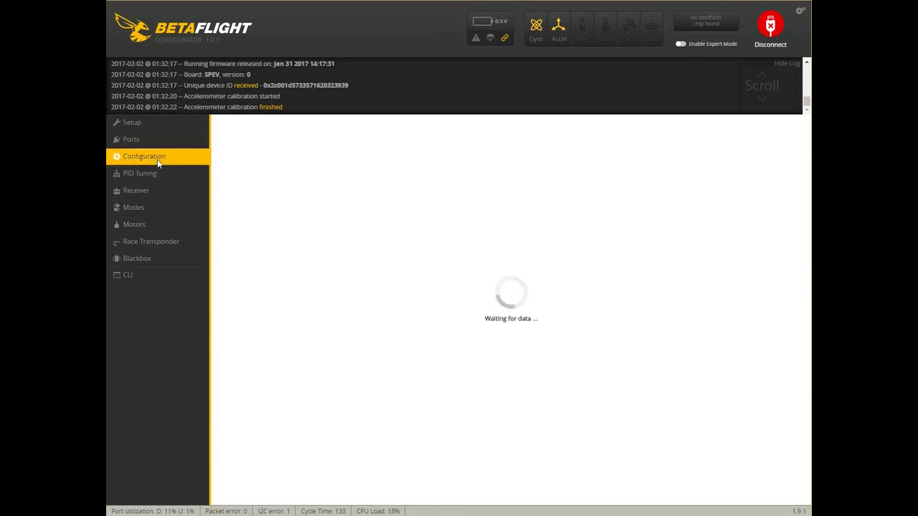
pyautogui.click(147, 139)
pyautogui.click(296, 220)
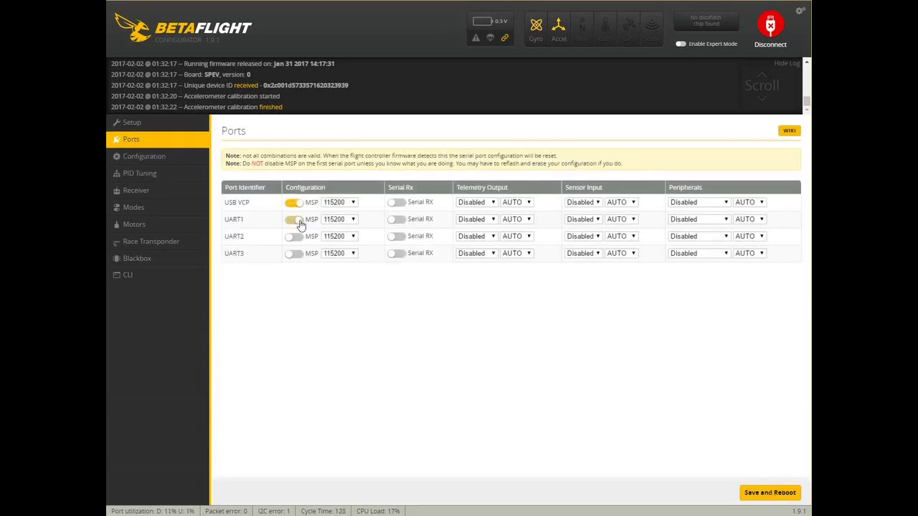
pyautogui.click(400, 238)
pyautogui.click(754, 495)
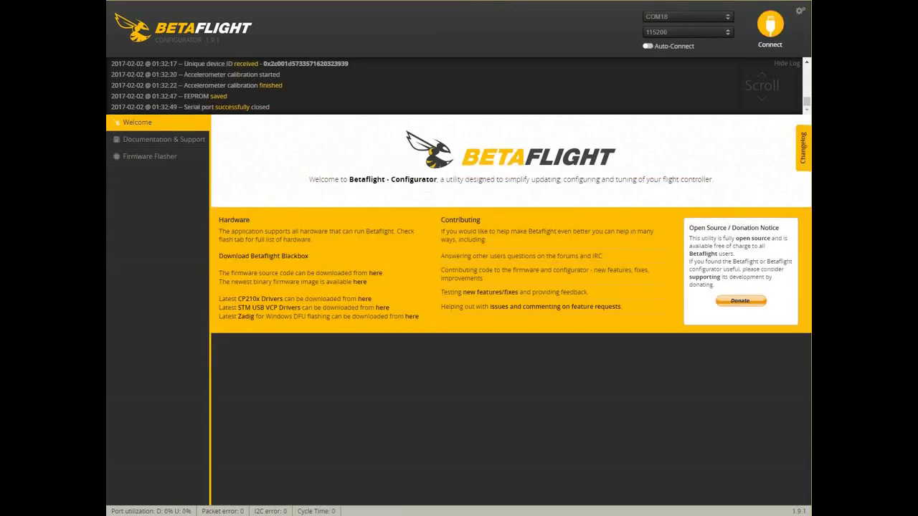
# Step: Reconnect to the flight controller with Expert Mode enabled and check the saved port settings
pyautogui.click(768, 29)
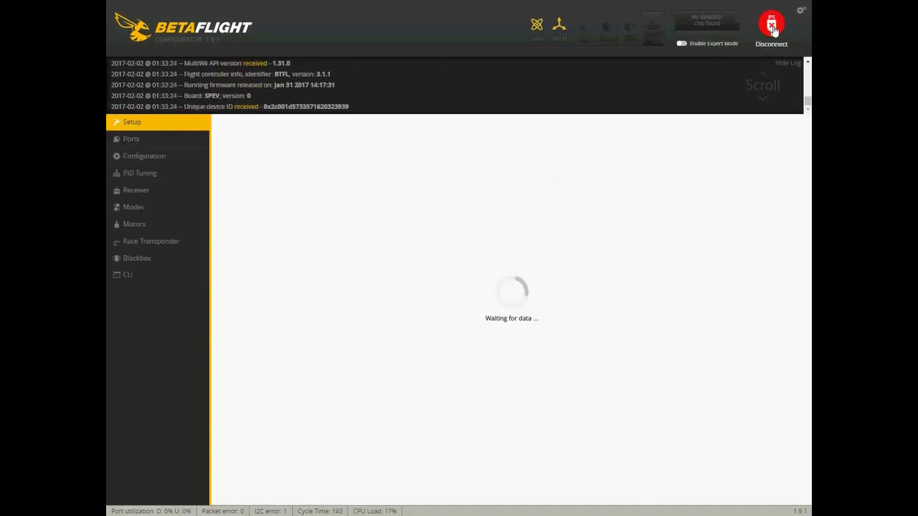
pyautogui.click(682, 45)
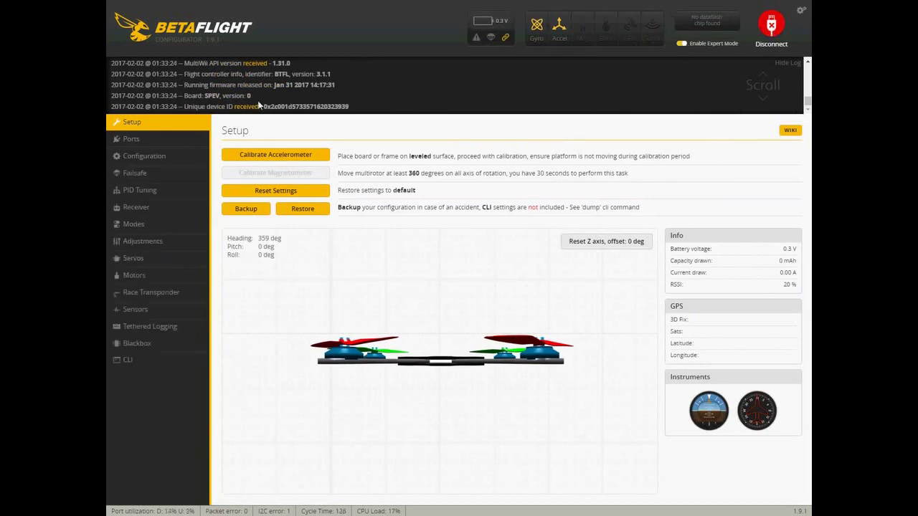
pyautogui.click(176, 139)
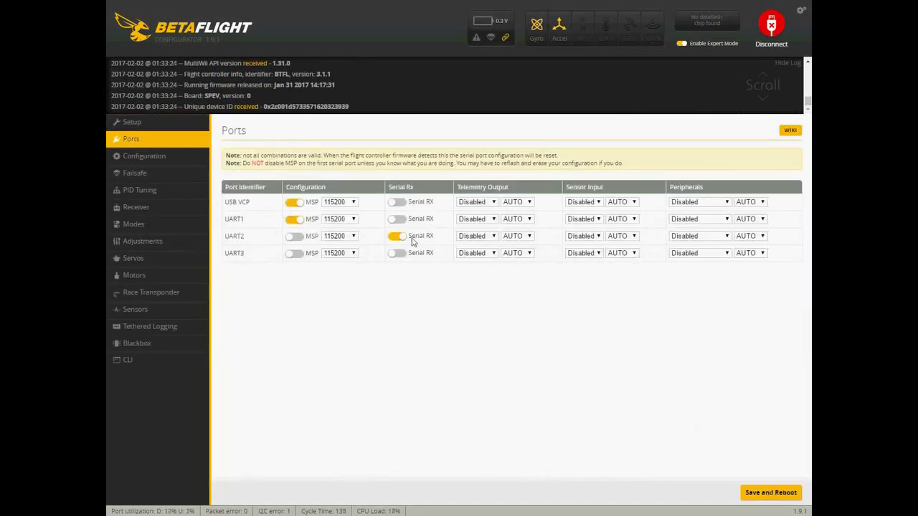
# Step: In the ESC/Motor features, disable motor PWM speed separated from PID speed and enable MOTOR_STOP
pyautogui.click(136, 156)
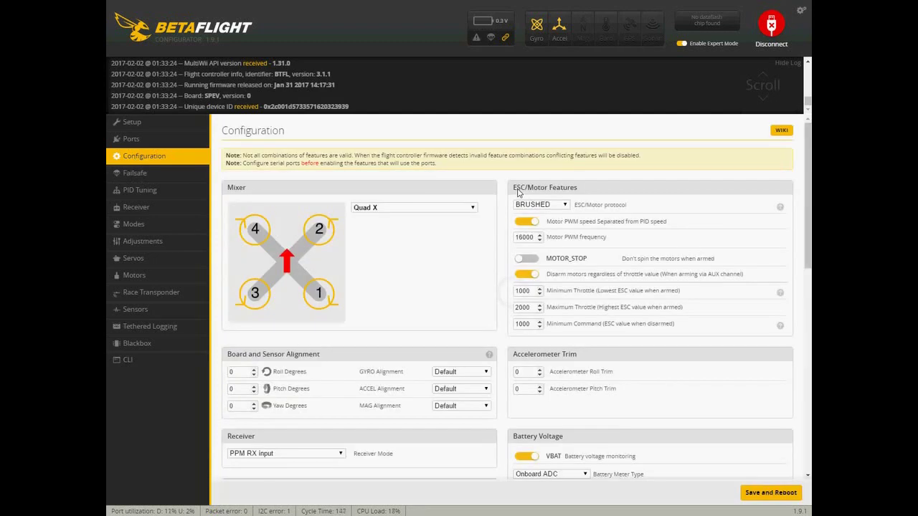
pyautogui.click(524, 224)
pyautogui.click(528, 239)
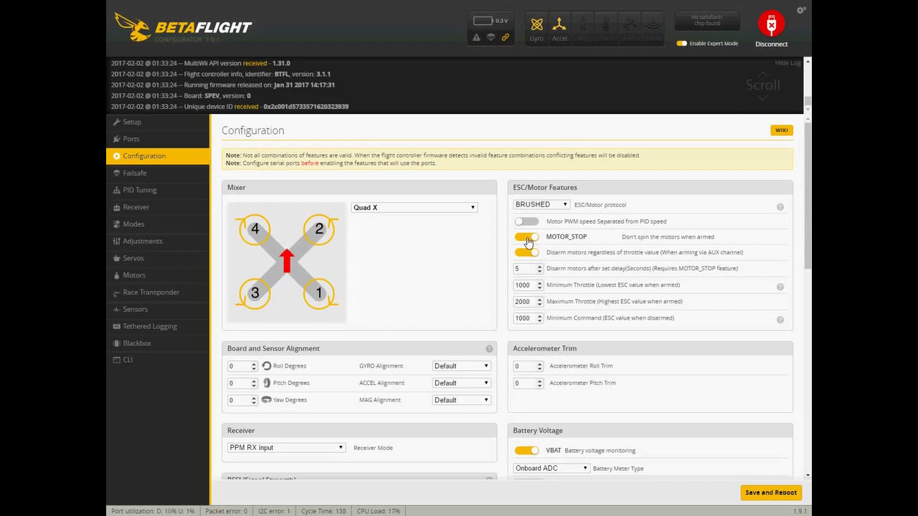
# Step: Set the board roll alignment to 180 degrees and configure a serial-based receiver with SBUS as its provider
pyautogui.moveTo(243, 366); pyautogui.dragTo(217, 376)
pyautogui.click(333, 450)
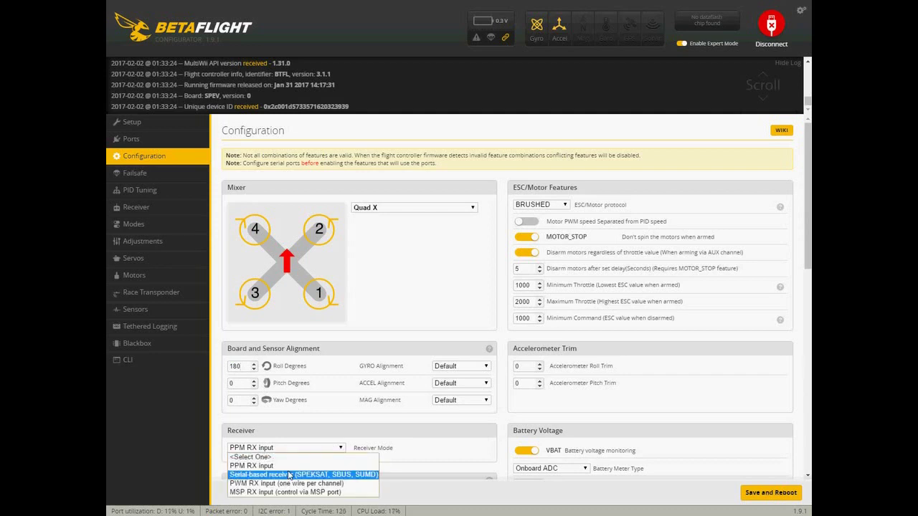
pyautogui.click(289, 475)
pyautogui.scroll(-1, 289, 459)
pyautogui.click(287, 443)
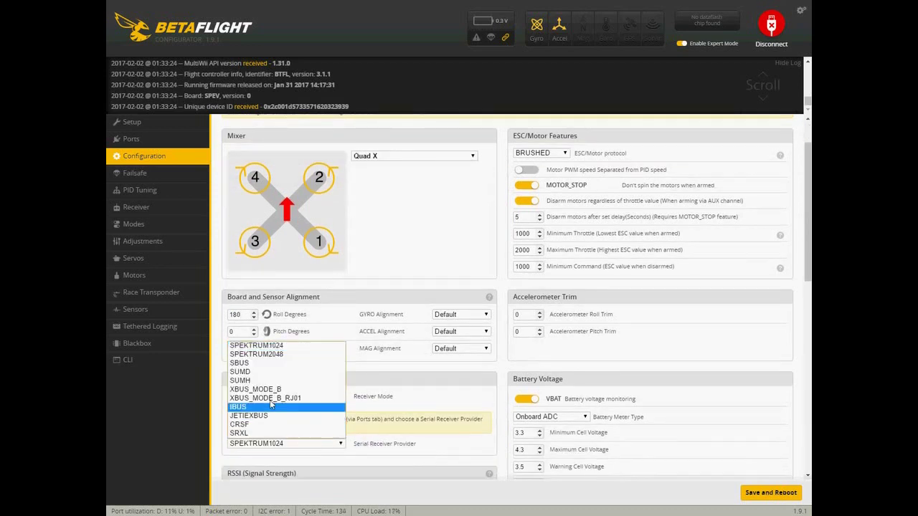
pyautogui.click(257, 363)
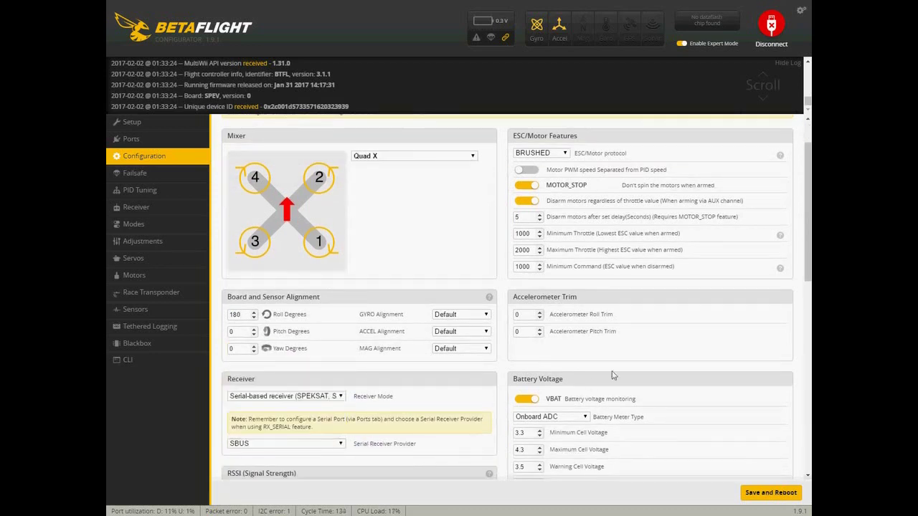
# Step: Turn off VBAT, CURRENT_METER and RSSI_ADC monitoring, and set the minimum throttle to 1050
pyautogui.click(523, 399)
pyautogui.scroll(1, 687, 333)
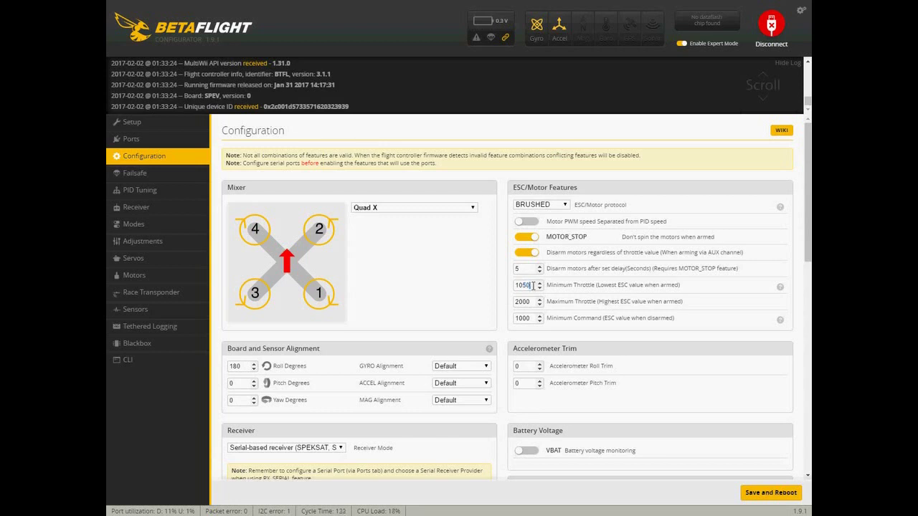
pyautogui.scroll(-3, 608, 310)
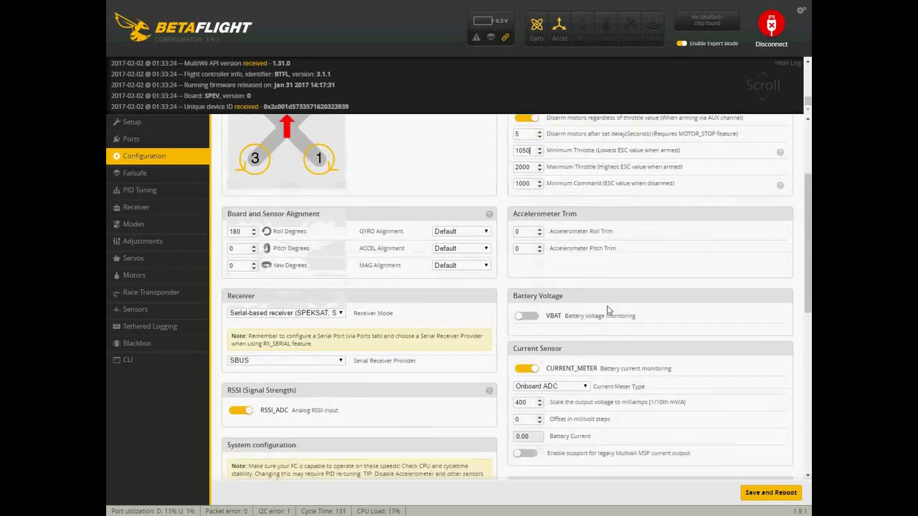
pyautogui.click(521, 298)
pyautogui.click(244, 340)
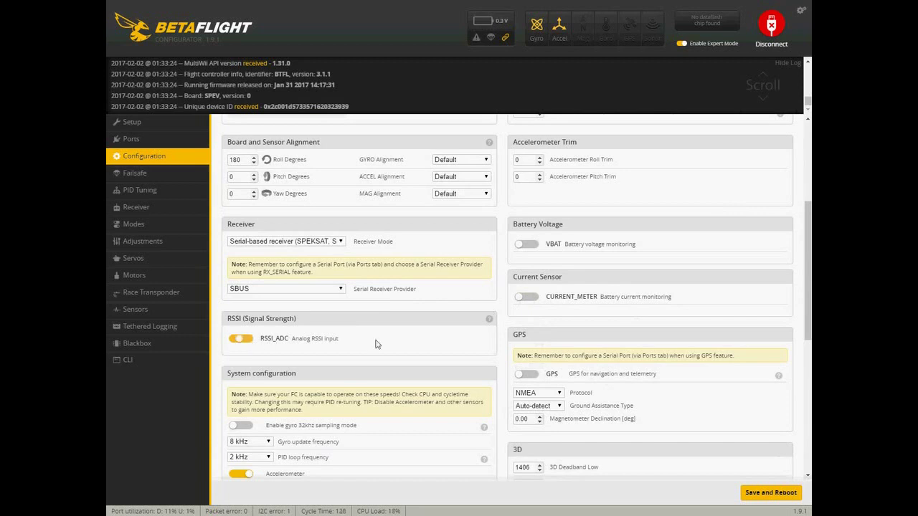
# Step: Disable the TELEMETRY, BLACKBOX and TRANSPONDER features
pyautogui.scroll(-3, 621, 340)
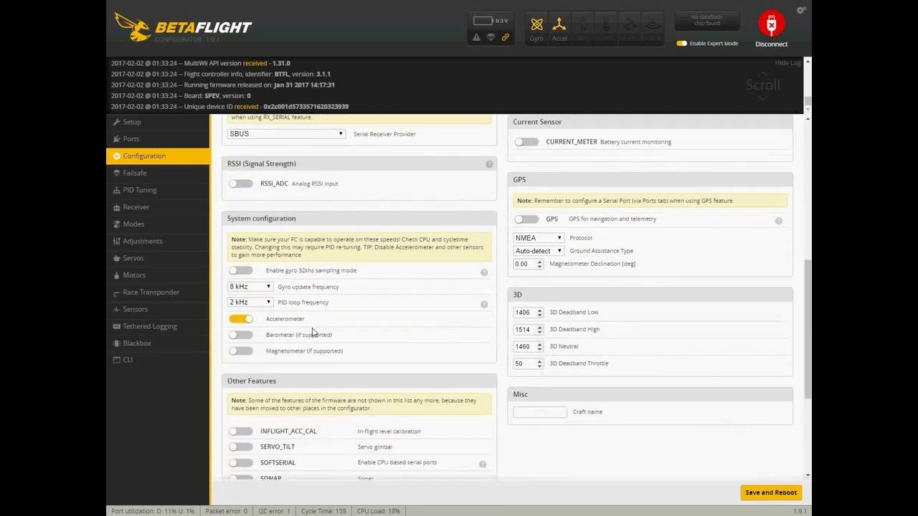
pyautogui.scroll(-3, 551, 344)
pyautogui.scroll(-2, 529, 403)
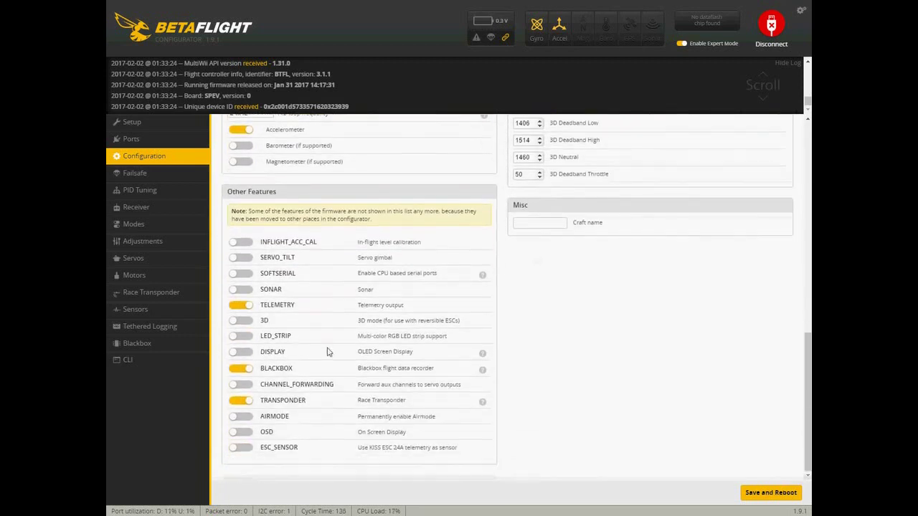
pyautogui.click(239, 305)
pyautogui.click(234, 371)
pyautogui.click(244, 401)
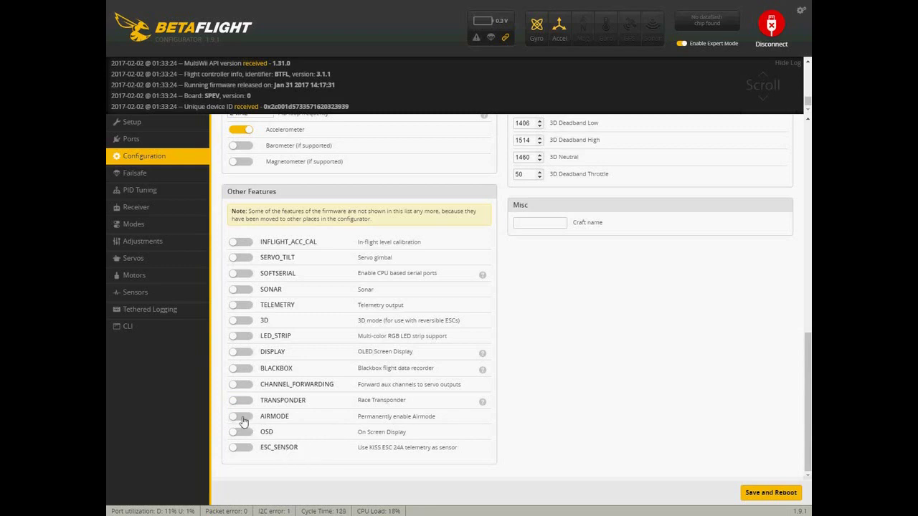
# Step: Save the configuration with a reboot and reconnect to the flight controller
pyautogui.scroll(2, 277, 419)
pyautogui.scroll(2, 277, 416)
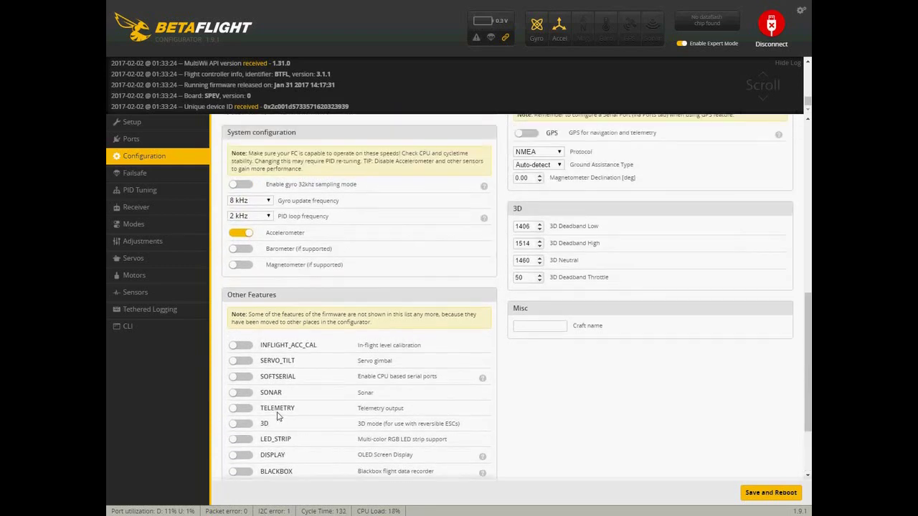
pyautogui.scroll(4, 320, 436)
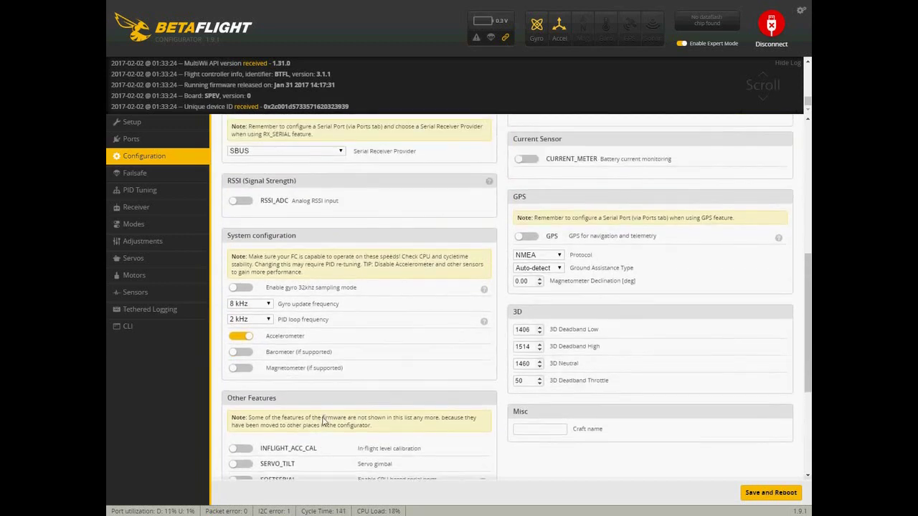
pyautogui.click(749, 497)
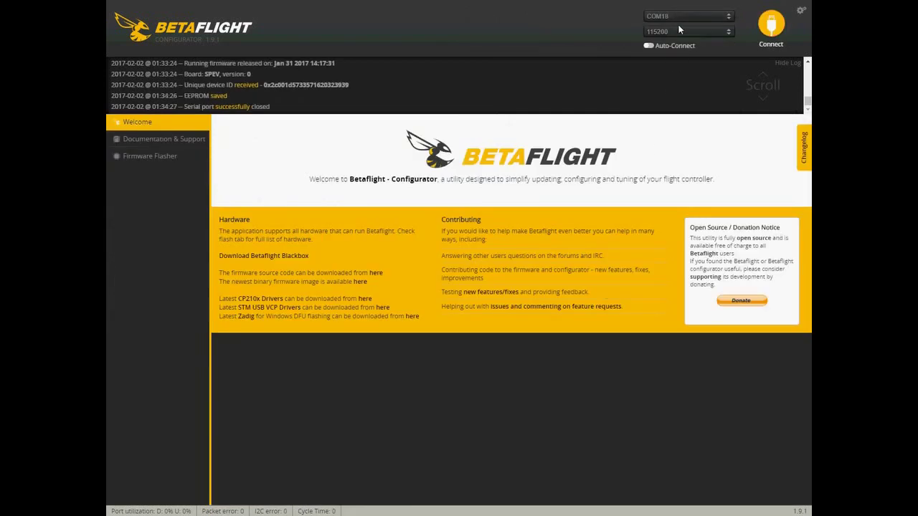
pyautogui.click(770, 25)
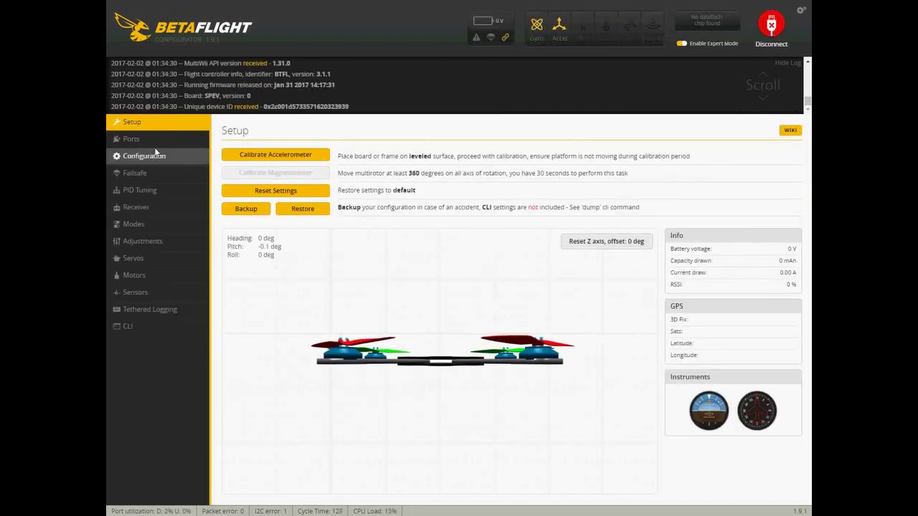
# Step: Review the saved port assignments and all configuration settings, from the motor features through the other features
pyautogui.click(151, 142)
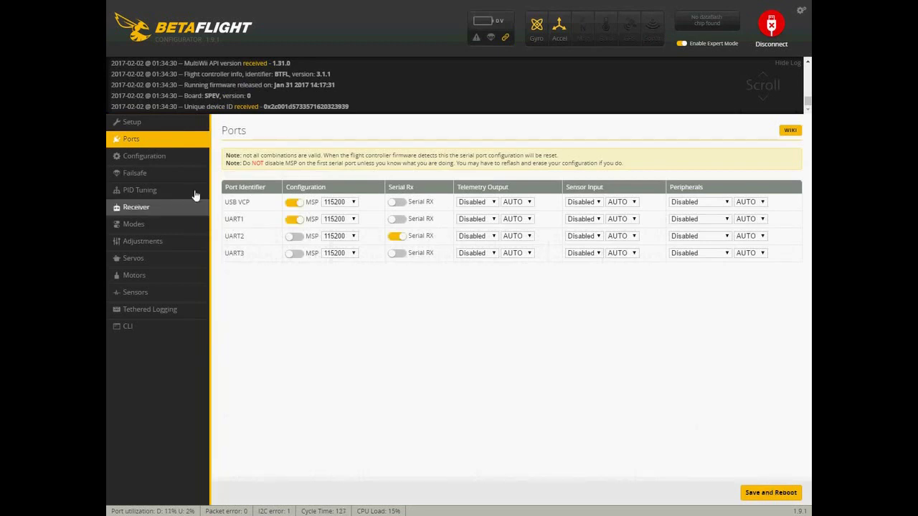
pyautogui.click(154, 158)
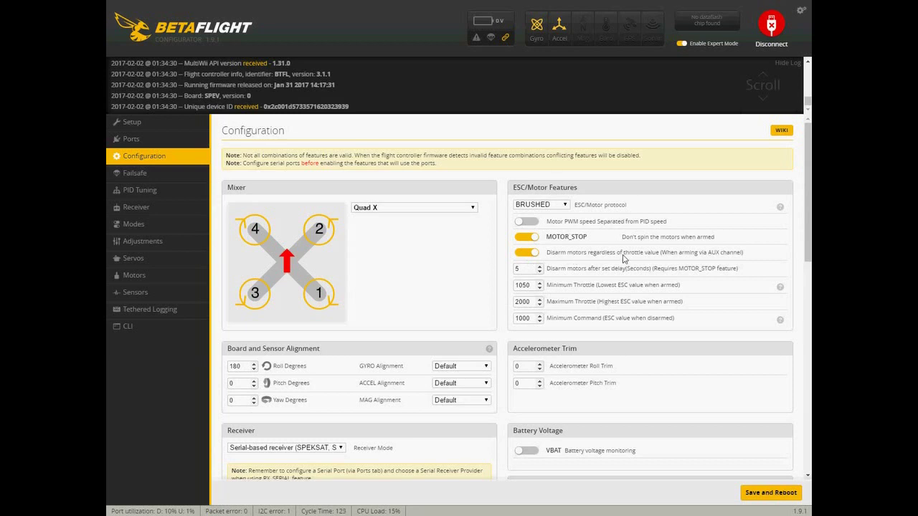
pyautogui.scroll(-1, 623, 259)
pyautogui.scroll(-1, 622, 258)
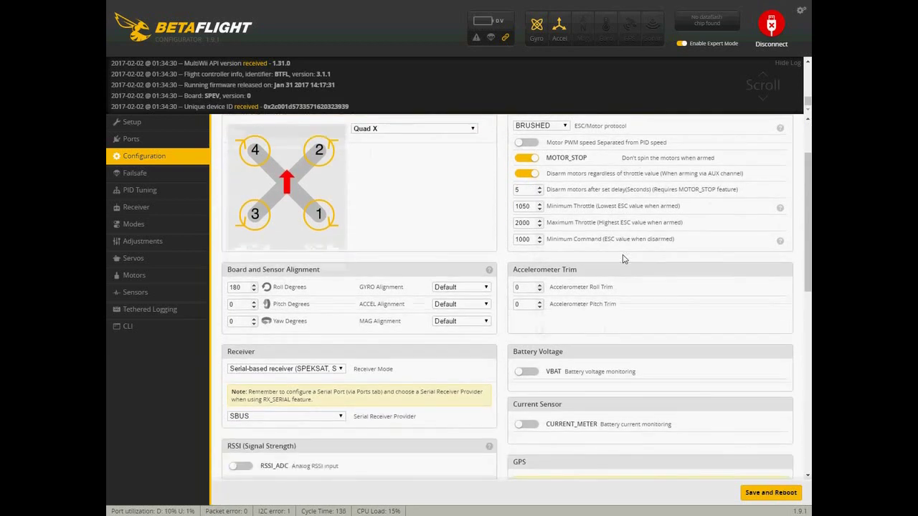
pyautogui.scroll(-1, 623, 259)
pyautogui.scroll(-1, 622, 259)
pyautogui.scroll(-1, 622, 258)
pyautogui.scroll(-2, 622, 259)
pyautogui.scroll(-2, 625, 263)
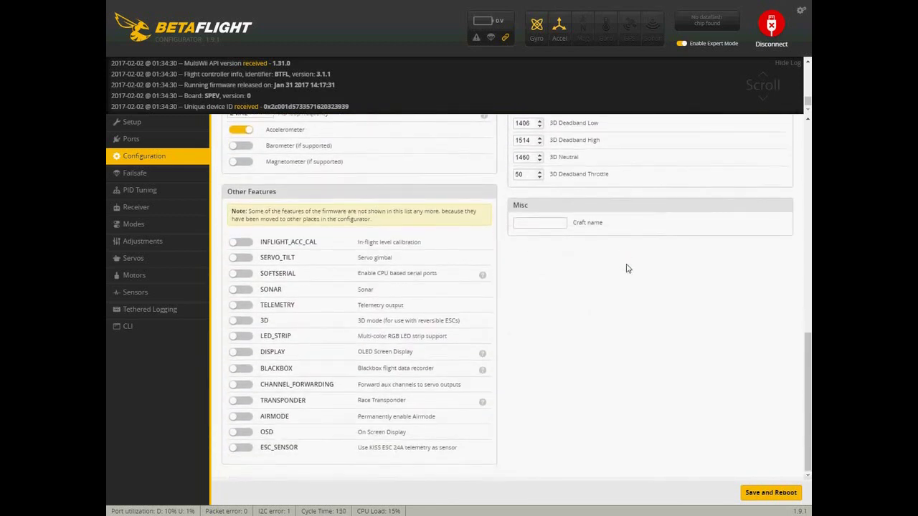
pyautogui.scroll(4, 581, 408)
pyautogui.scroll(4, 581, 408)
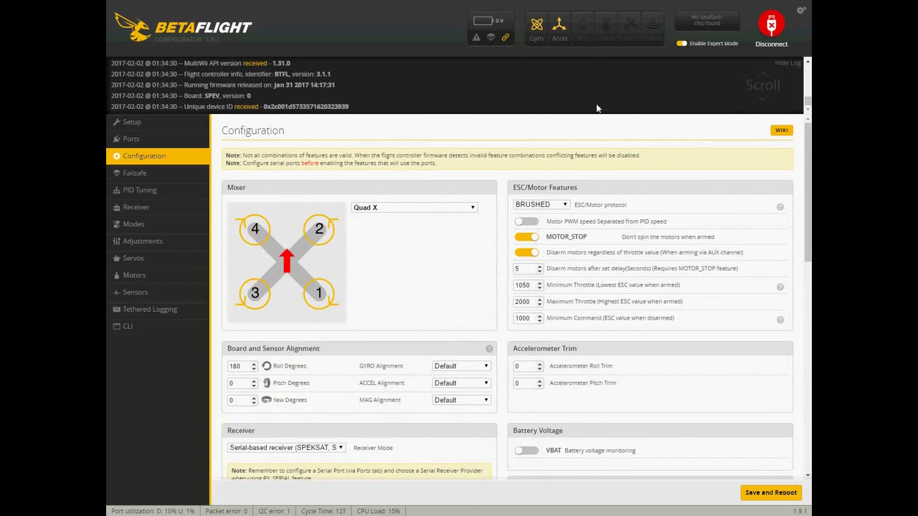
# Step: Set the roll PID values to P 60, I 65, D 60 and the pitch values to P 60, I 60, D 60
pyautogui.click(135, 175)
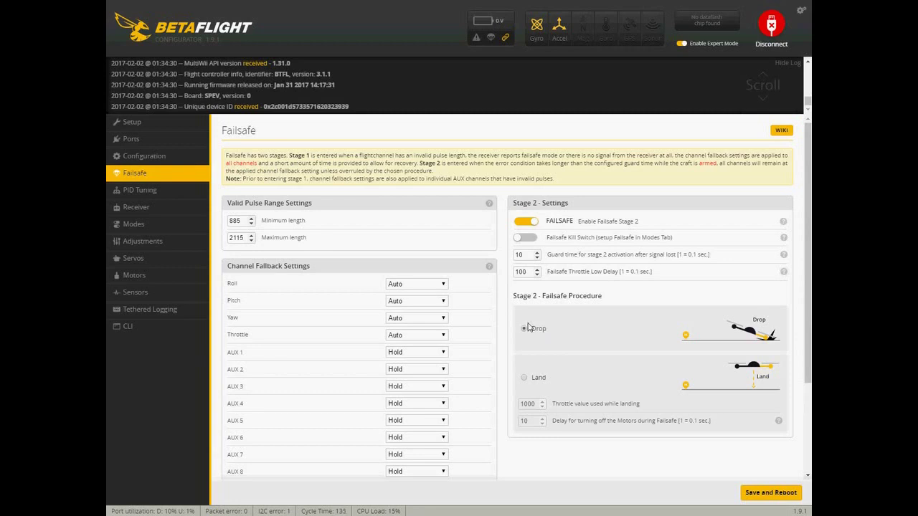
pyautogui.click(147, 193)
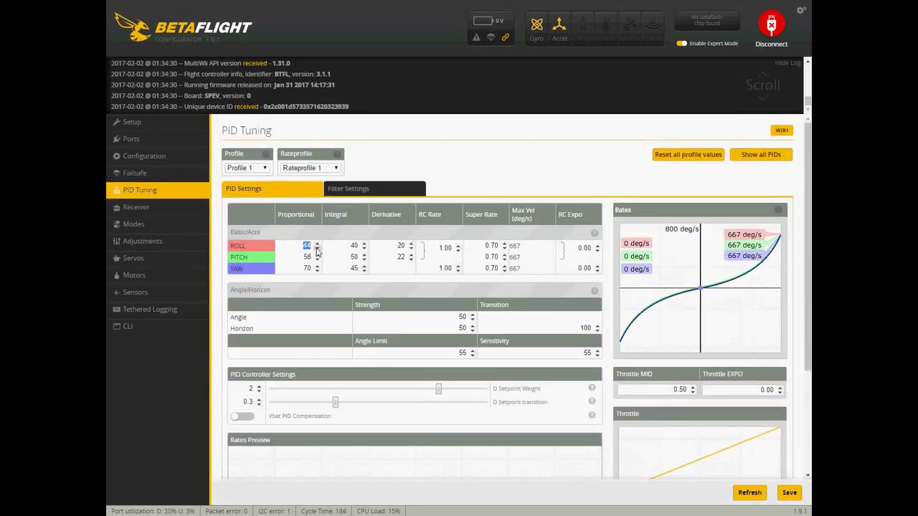
pyautogui.write('60')
pyautogui.doubleClick(297, 257)
pyautogui.write('6065')
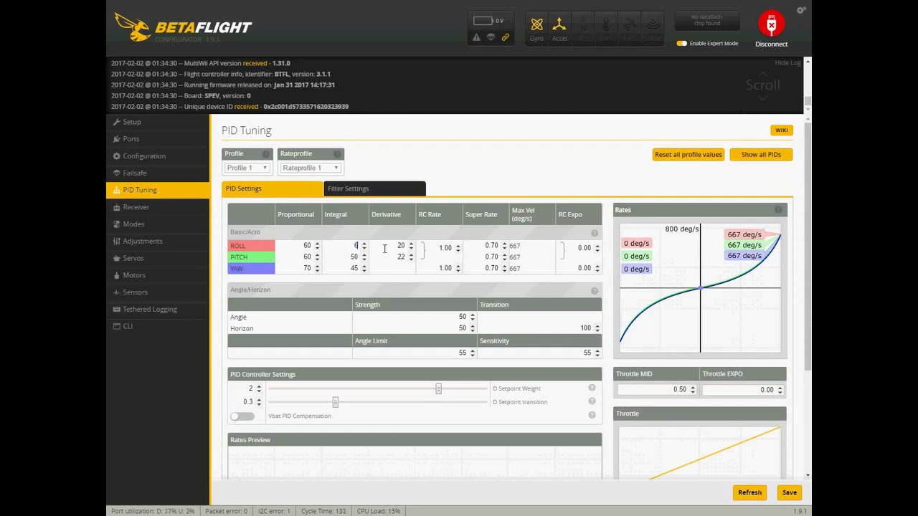
pyautogui.doubleClick(354, 258)
pyautogui.write('60')
pyautogui.doubleClick(395, 245)
pyautogui.write('60')
pyautogui.doubleClick(401, 256)
pyautogui.write('60')
# Step: Set the shared roll/pitch RC rate to 0.97 and the roll, pitch and yaw super rates to 0.81, and save
pyautogui.click(458, 250)
pyautogui.click(458, 250)
pyautogui.click(458, 250)
pyautogui.click(504, 244)
pyautogui.click(504, 243)
pyautogui.click(504, 243)
pyautogui.click(504, 244)
pyautogui.click(504, 244)
pyautogui.click(505, 244)
pyautogui.click(504, 244)
pyautogui.click(504, 244)
pyautogui.click(504, 244)
pyautogui.click(505, 243)
pyautogui.click(504, 255)
pyautogui.click(504, 255)
pyautogui.click(504, 255)
pyautogui.click(504, 255)
pyautogui.click(504, 254)
pyautogui.click(504, 255)
pyautogui.click(504, 254)
pyautogui.click(504, 255)
pyautogui.click(504, 265)
pyautogui.click(504, 265)
pyautogui.click(505, 267)
pyautogui.click(504, 267)
pyautogui.click(504, 266)
pyautogui.click(505, 267)
pyautogui.click(504, 267)
pyautogui.click(505, 267)
pyautogui.click(505, 267)
pyautogui.click(504, 266)
pyautogui.click(505, 267)
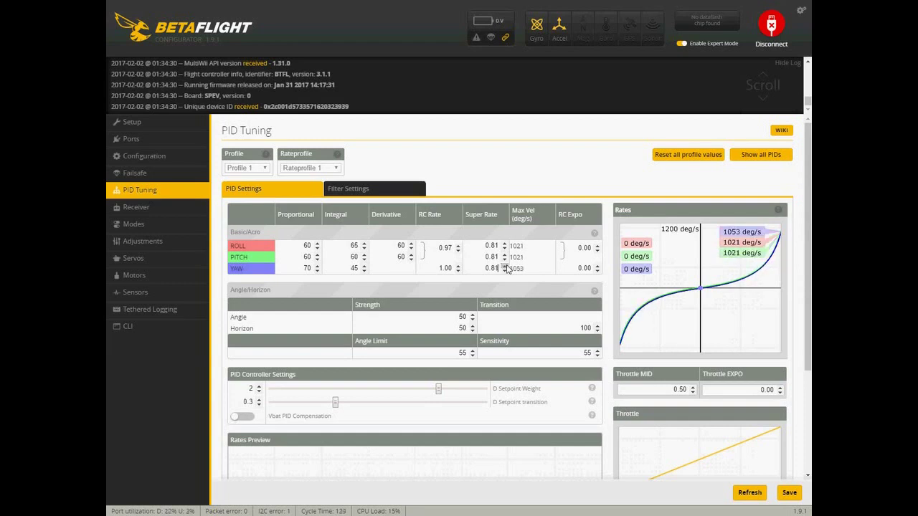
pyautogui.click(787, 496)
# Step: Set the receiver's yaw deadband to 3, save it, and recheck the PID tuning values
pyautogui.click(147, 207)
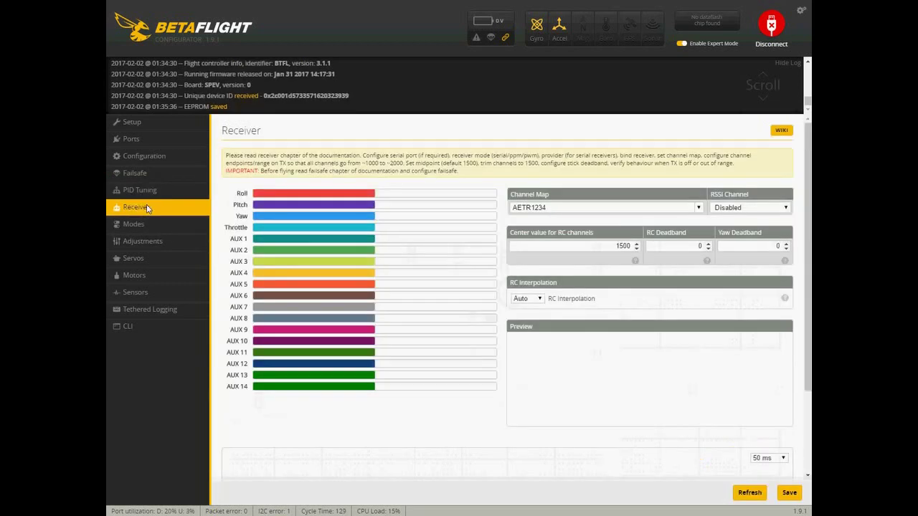
pyautogui.click(786, 244)
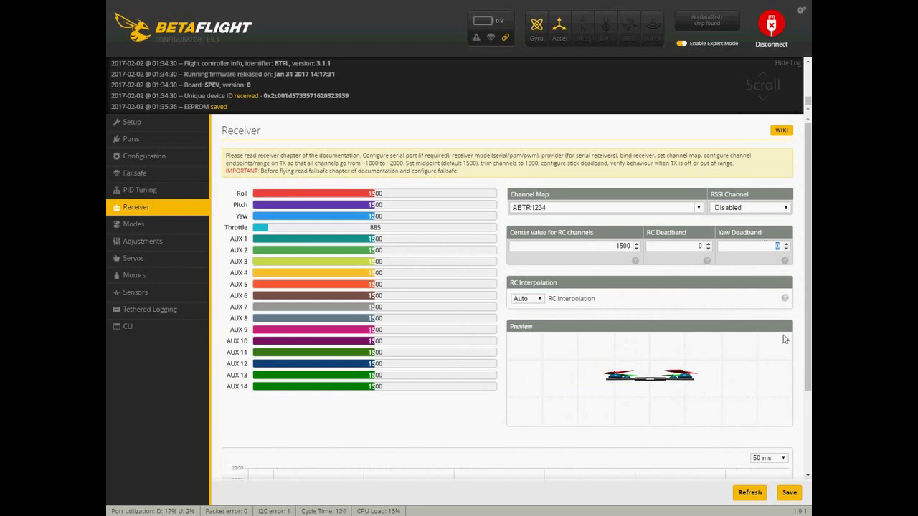
pyautogui.click(789, 494)
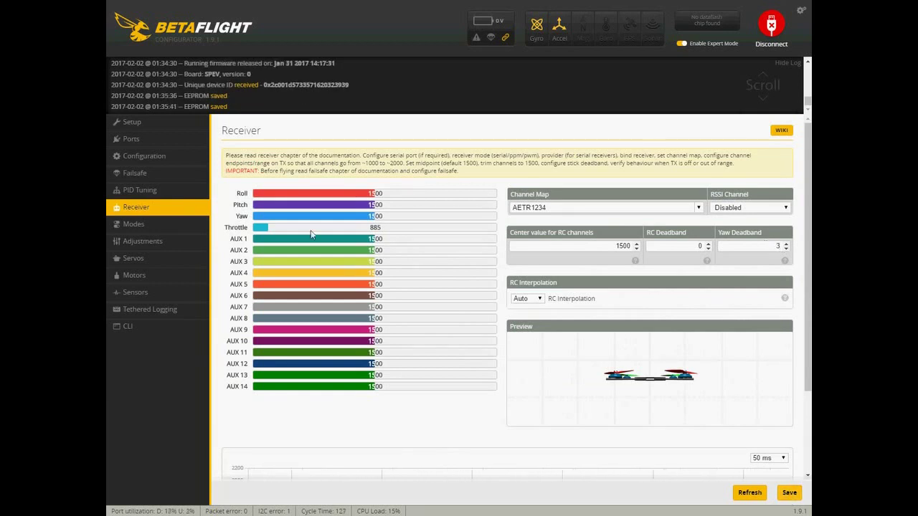
pyautogui.click(172, 191)
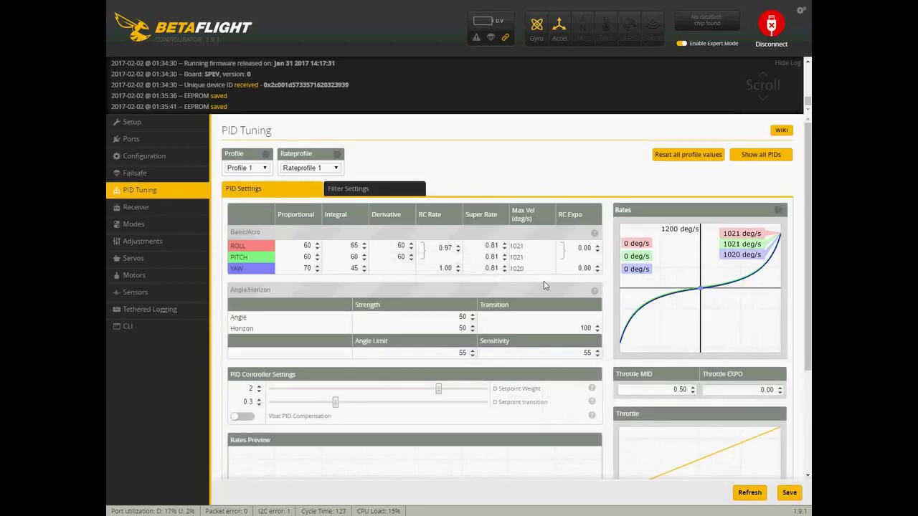
# Step: Add an ARM mode range on AUX 1 from 1300 to 2100
pyautogui.click(142, 224)
pyautogui.click(260, 207)
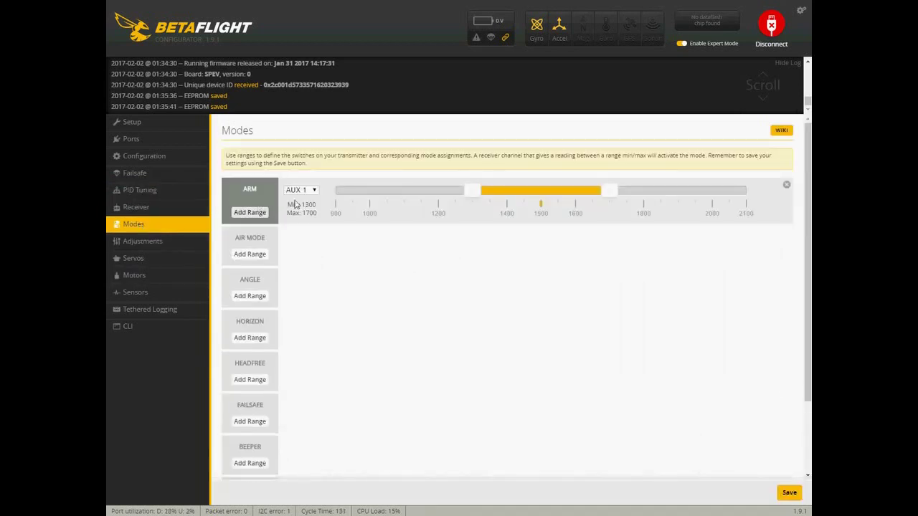
pyautogui.moveTo(613, 198); pyautogui.dragTo(773, 198)
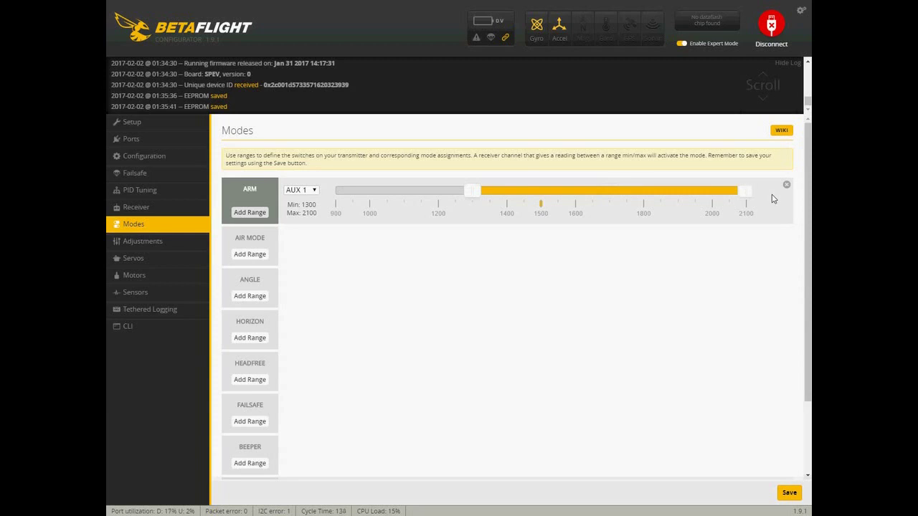
# Step: Add an AIR MODE range on AUX 2 from 1300 to 2100
pyautogui.click(248, 255)
pyautogui.click(301, 239)
pyautogui.click(300, 253)
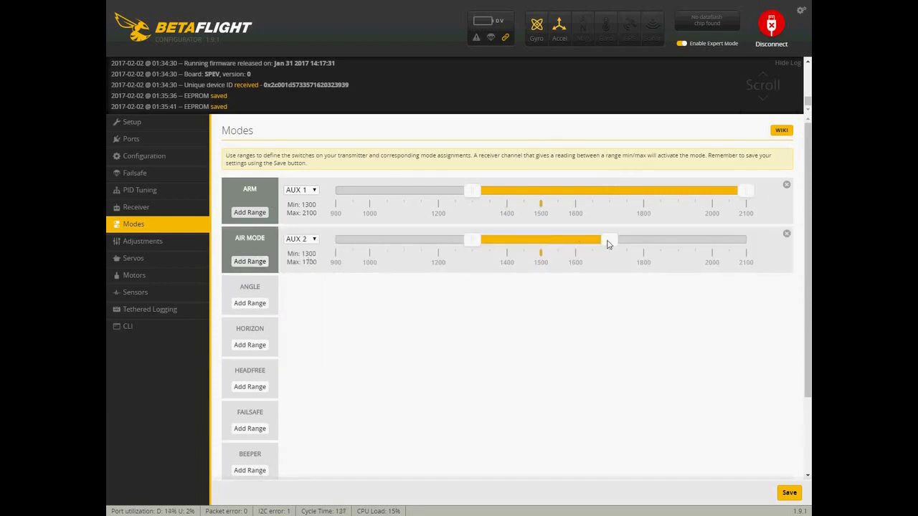
pyautogui.moveTo(606, 245); pyautogui.dragTo(795, 248)
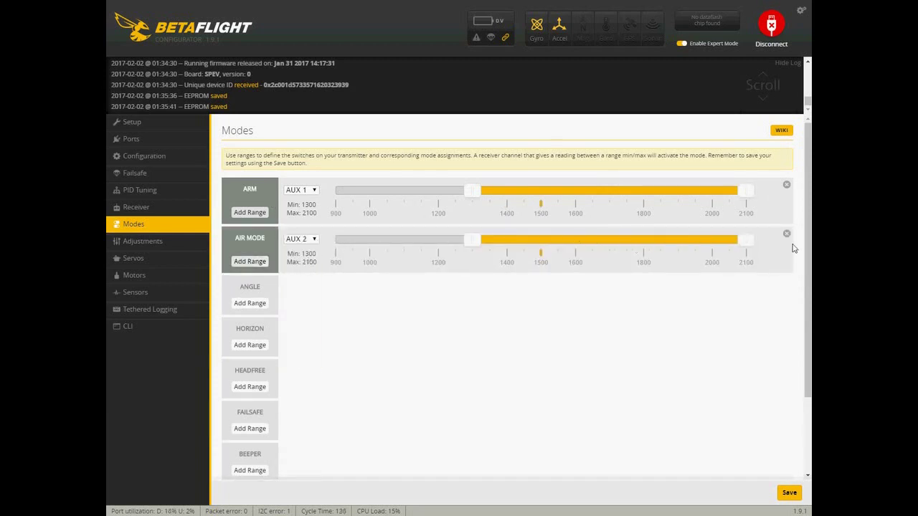
# Step: Add an ANGLE mode range on AUX 2 from 925 to 1300
pyautogui.click(248, 304)
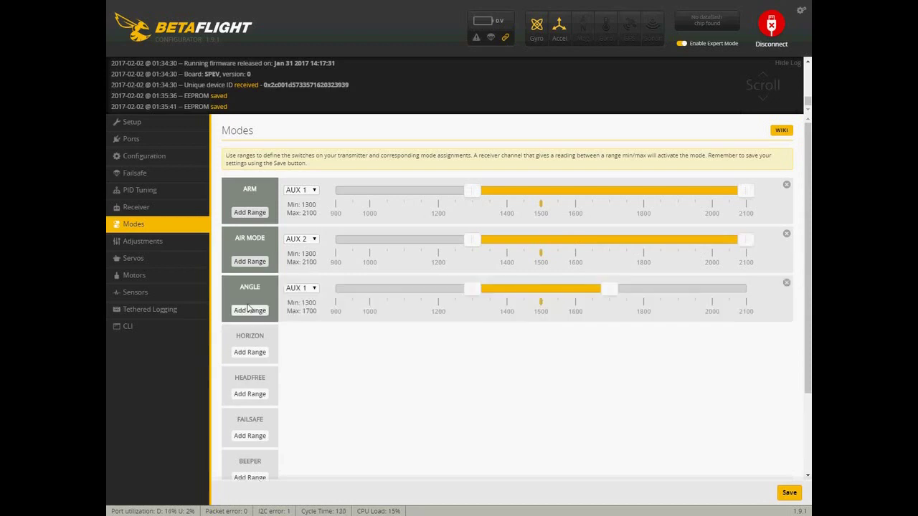
pyautogui.click(310, 290)
pyautogui.click(309, 306)
pyautogui.moveTo(473, 290); pyautogui.dragTo(344, 291)
pyautogui.moveTo(609, 290); pyautogui.dragTo(471, 300)
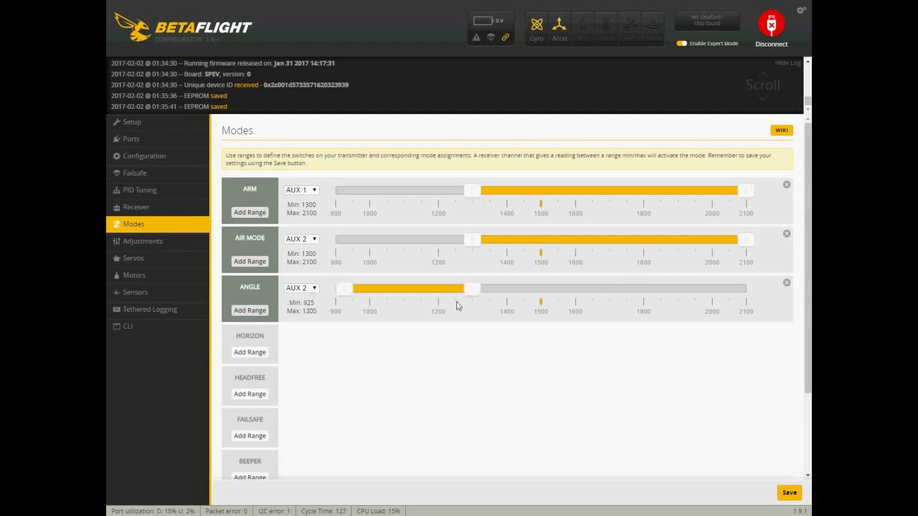
# Step: Add a HORIZON mode range on AUX 2 from 1300 to 1700 and save the modes
pyautogui.click(255, 352)
pyautogui.click(314, 337)
pyautogui.click(300, 358)
pyautogui.moveTo(608, 338)
pyautogui.mouseDown()
pyautogui.moveTo(776, 347)
pyautogui.moveTo(607, 347)
pyautogui.mouseUp()
pyautogui.click(789, 493)
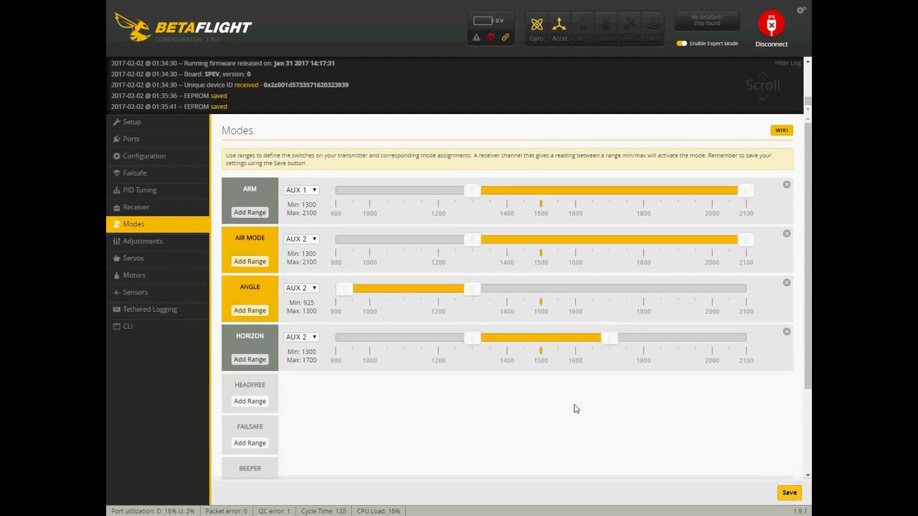
# Step: Review the adjustments, servos, motors, sensors, logging, setup, ports and configuration pages for settings that still need attention
pyautogui.click(156, 244)
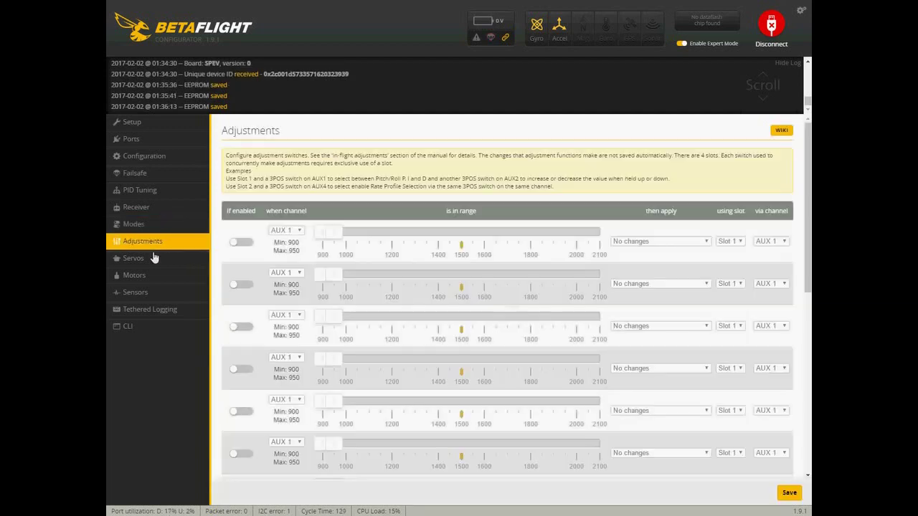
pyautogui.click(153, 259)
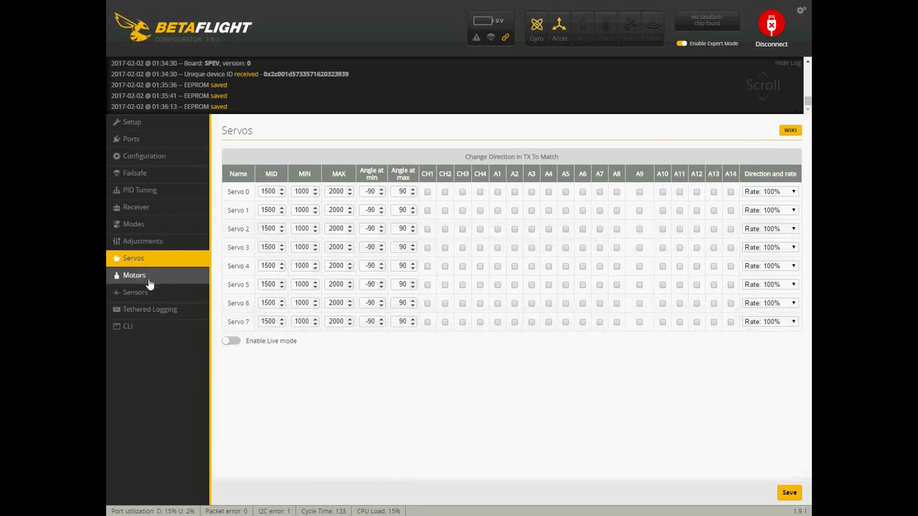
pyautogui.click(147, 280)
pyautogui.click(150, 294)
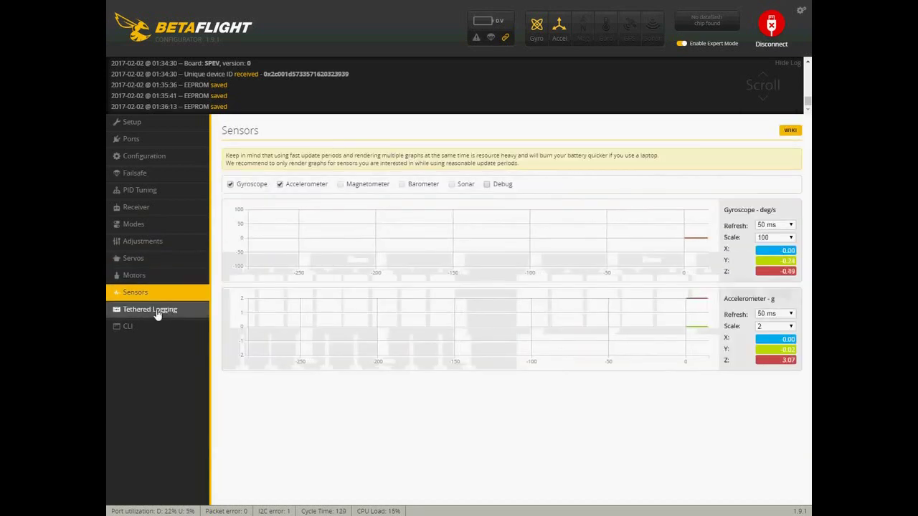
pyautogui.click(157, 313)
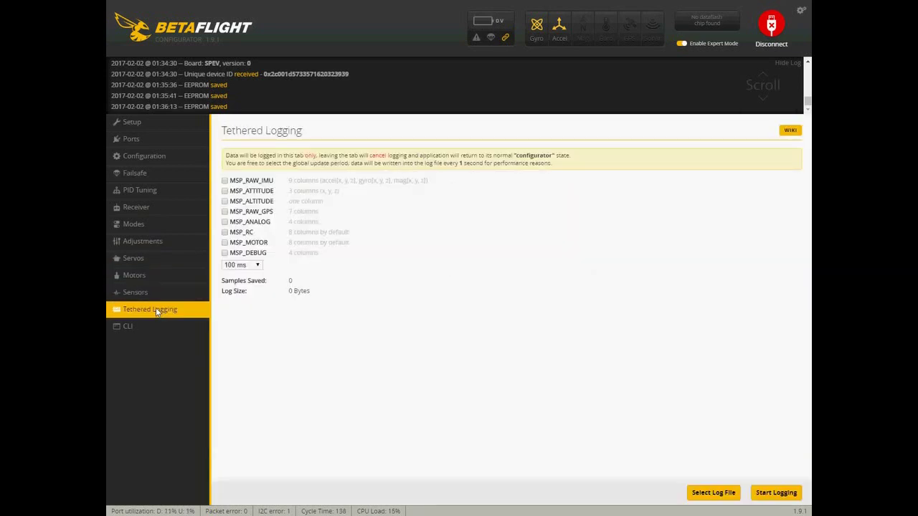
pyautogui.click(130, 123)
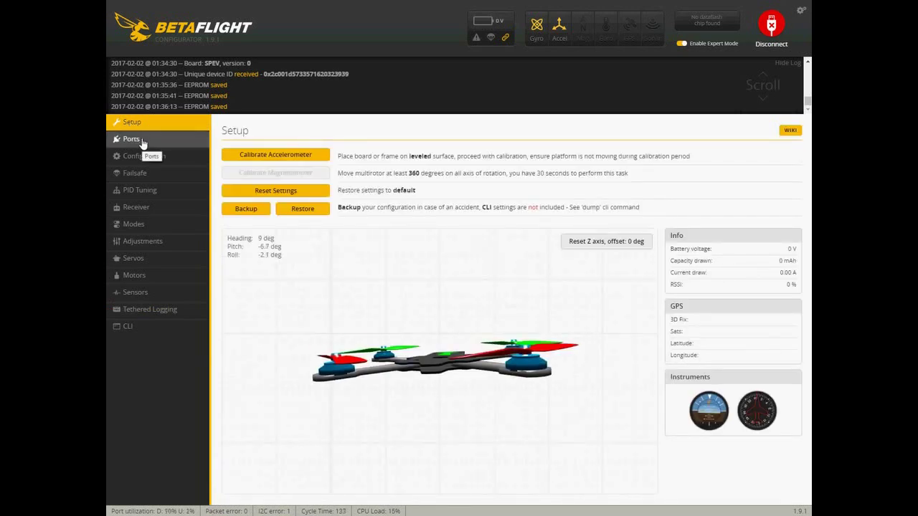
pyautogui.click(142, 141)
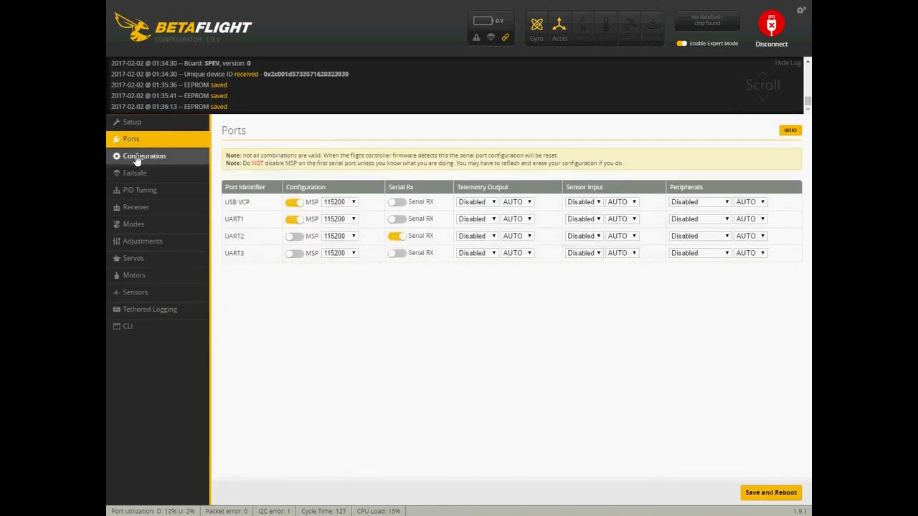
pyautogui.click(140, 158)
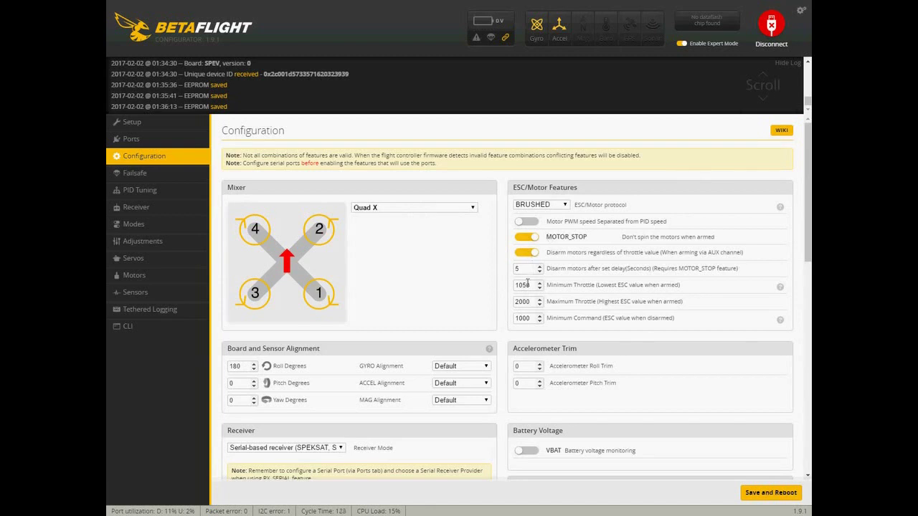
pyautogui.scroll(-5, 535, 301)
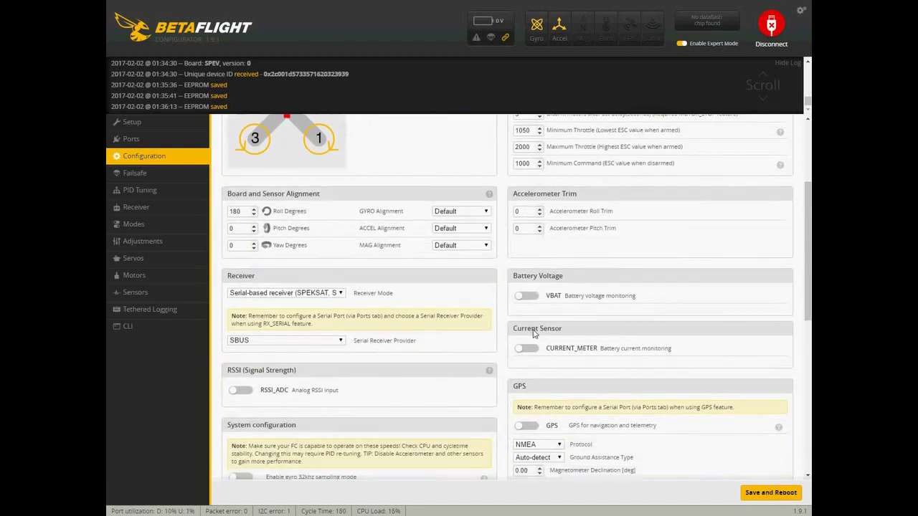
pyautogui.scroll(-3, 533, 333)
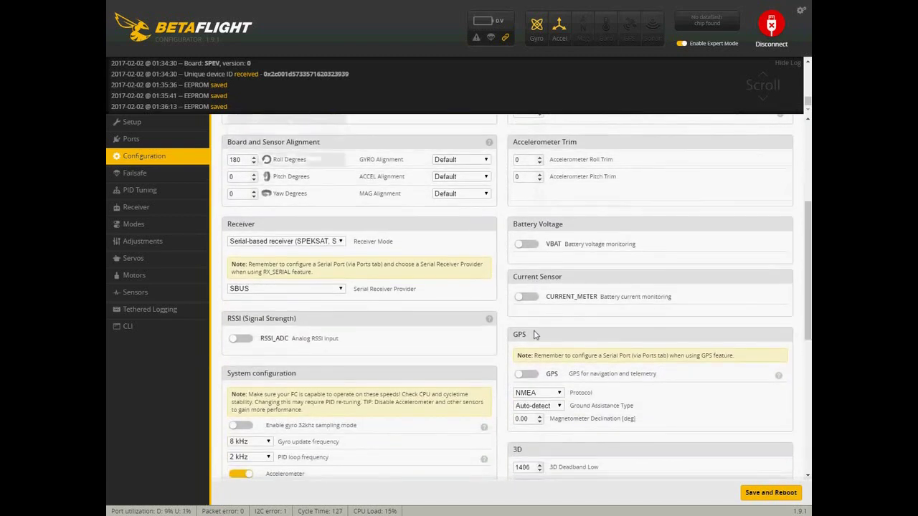
pyautogui.scroll(-9, 533, 334)
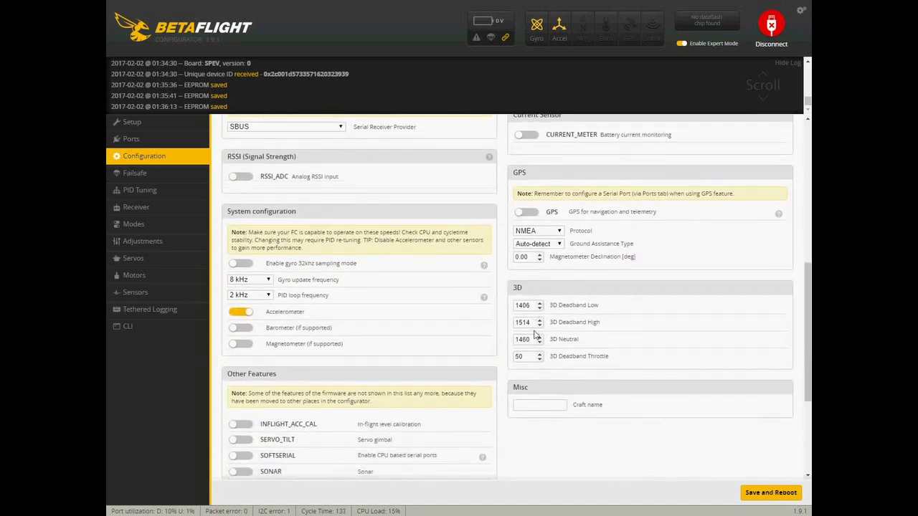
# Step: Switch the AUX 1 (ARM) failsafe fallback to Set with a custom value, and save with a reboot and reconnect
pyautogui.click(146, 175)
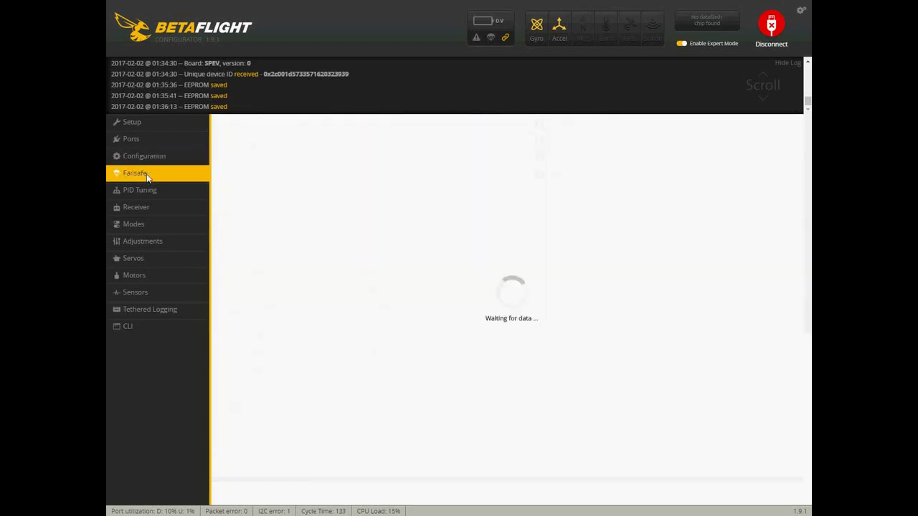
pyautogui.click(443, 353)
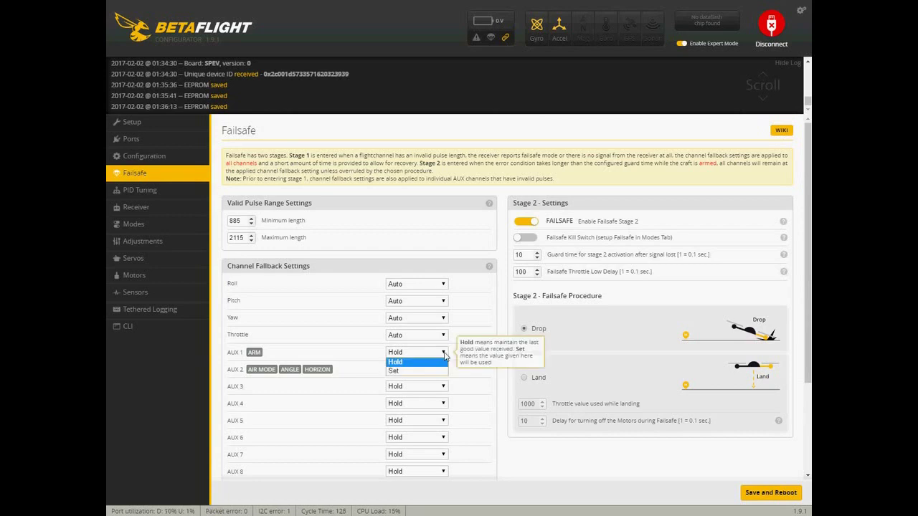
pyautogui.click(430, 372)
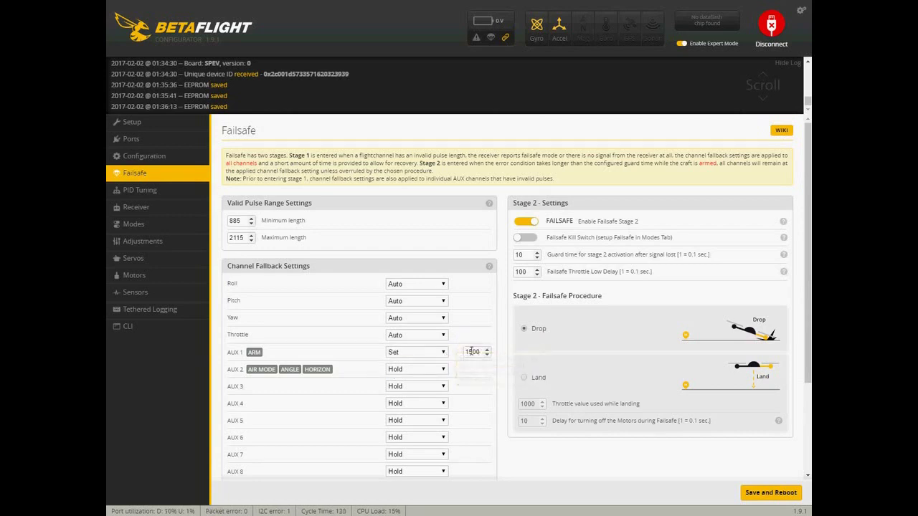
pyautogui.write('0')
pyautogui.click(756, 493)
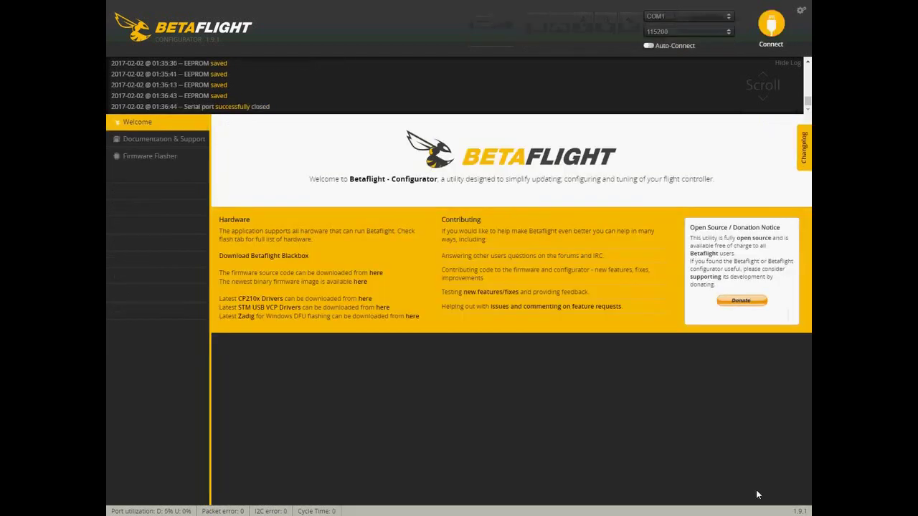
pyautogui.click(772, 33)
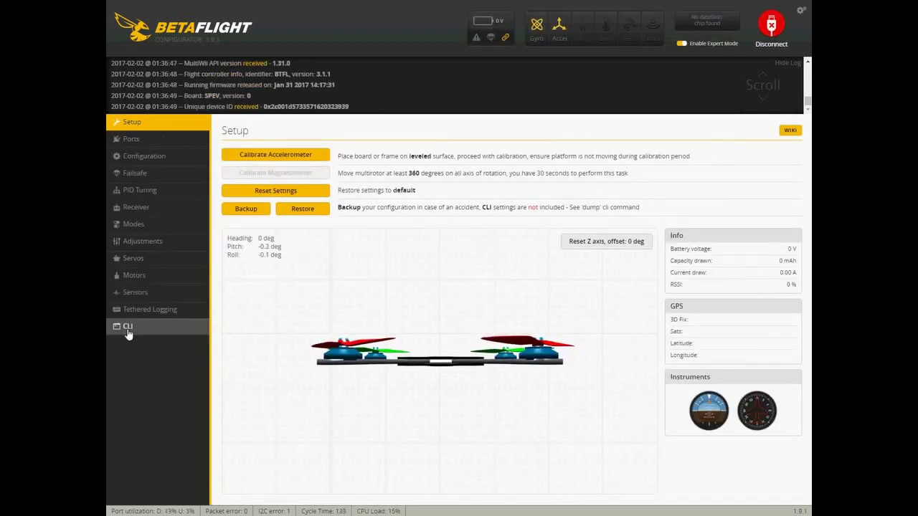
# Step: Query the PWM settings from the command line with "get pwm"
pyautogui.click(127, 328)
pyautogui.write('get pwm')
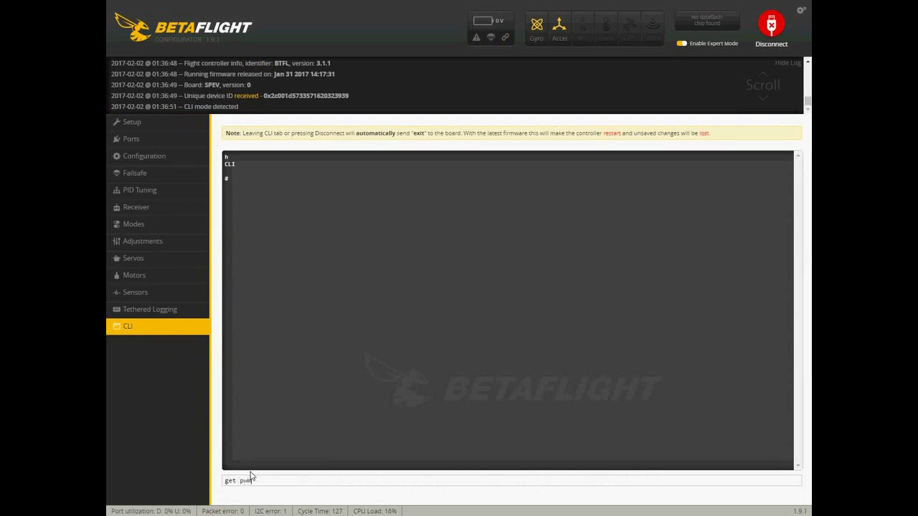
pyautogui.press('Return')
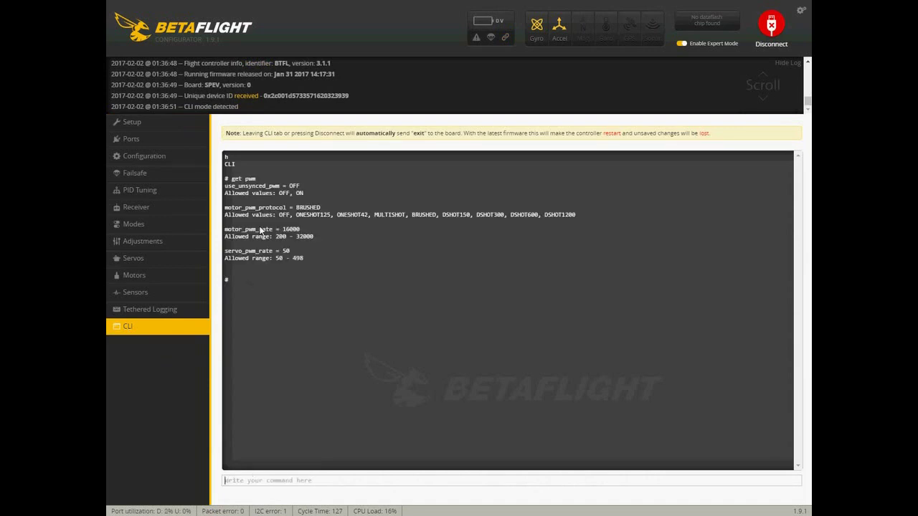